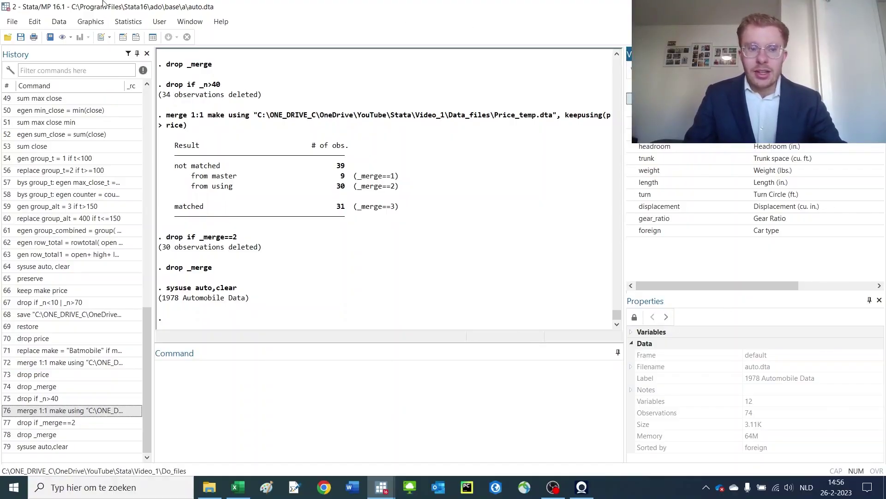
# Browse the auto data and select the foreign cars' rows 55–73, from price through weight.
pyautogui.click(137, 36)
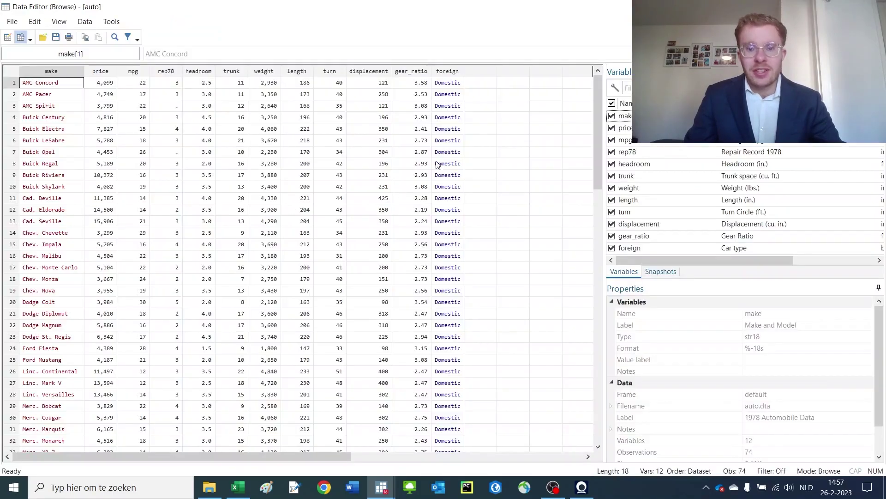
pyautogui.moveTo(445, 118); pyautogui.dragTo(438, 313)
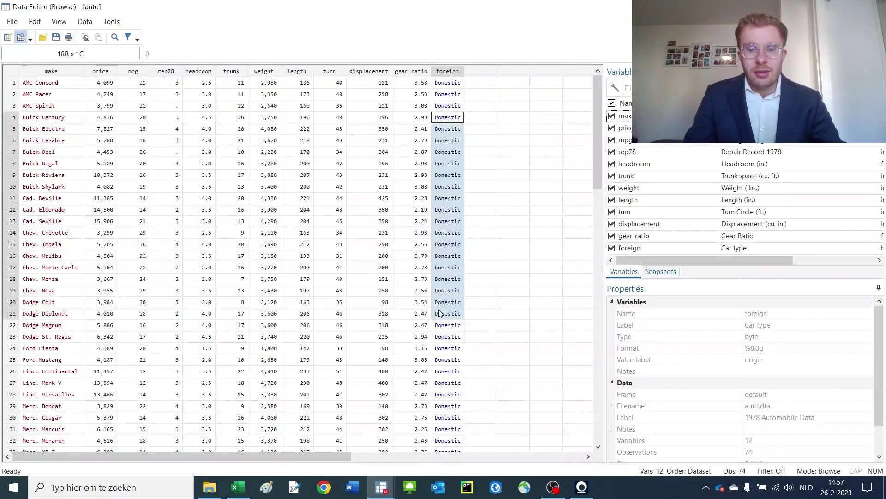
pyautogui.scroll(-16, 436, 309)
pyautogui.moveTo(446, 151); pyautogui.dragTo(446, 359)
pyautogui.moveTo(107, 151); pyautogui.dragTo(265, 359)
# Select the foreign cars' turn values, clear the selection, and leave the data browser.
pyautogui.moveTo(309, 160); pyautogui.dragTo(300, 407)
pyautogui.moveTo(342, 154); pyautogui.dragTo(326, 396)
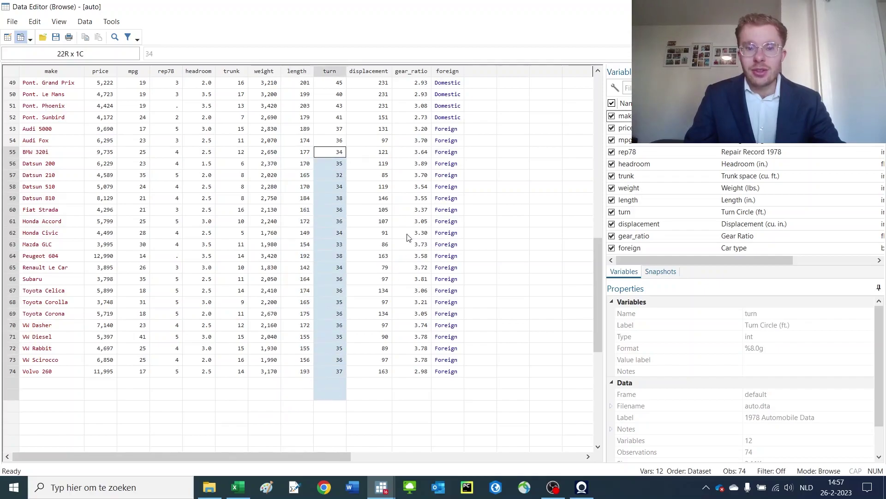
pyautogui.click(343, 418)
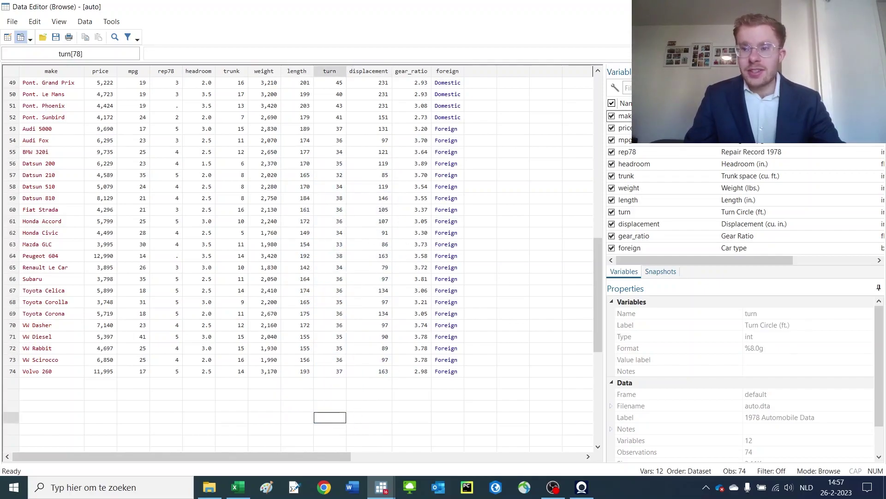
pyautogui.hotkey('alt', 'Tab')
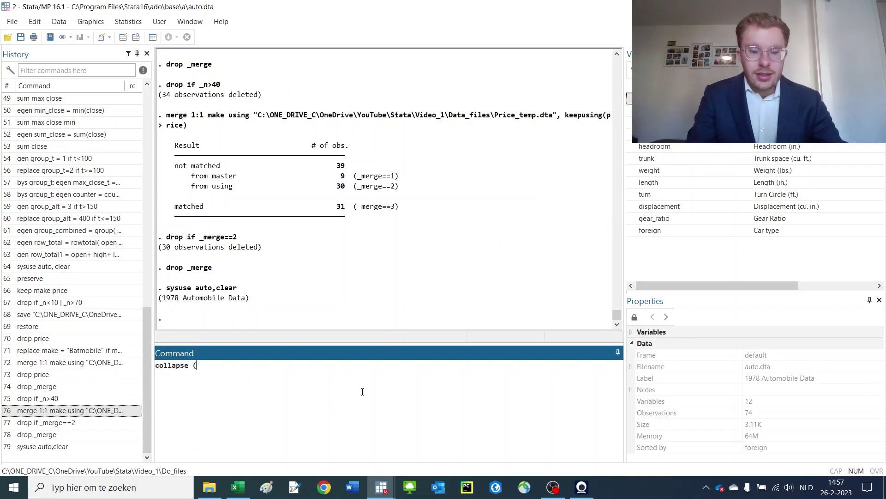
# Add trunk, weight and length as the (sum) variables of the collapse command.
pyautogui.write(')')
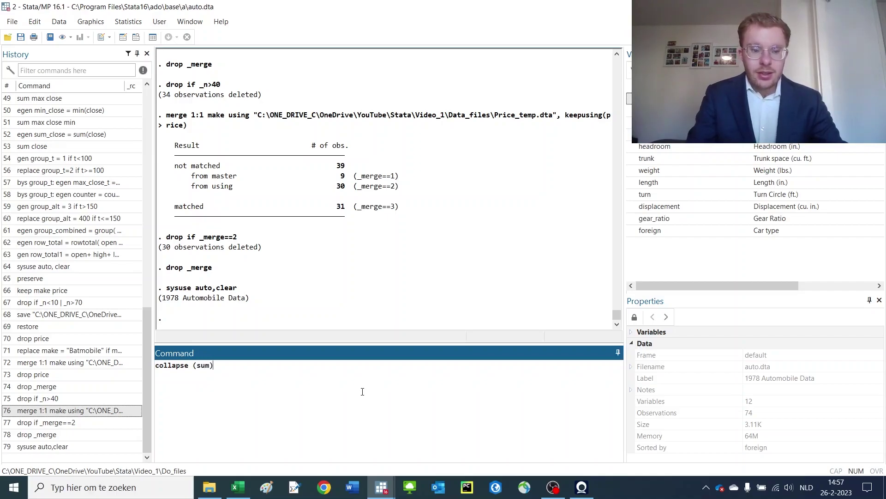
pyautogui.click(670, 159)
pyautogui.click(661, 171)
pyautogui.click(660, 183)
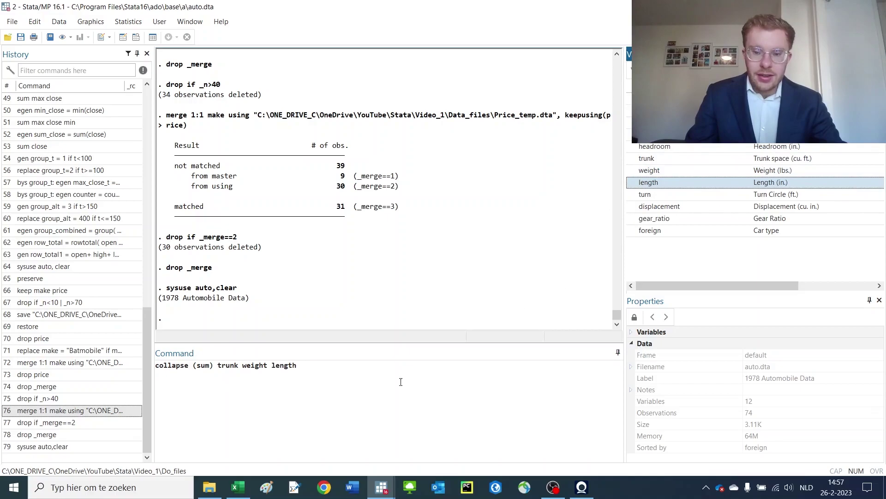
pyautogui.click(382, 404)
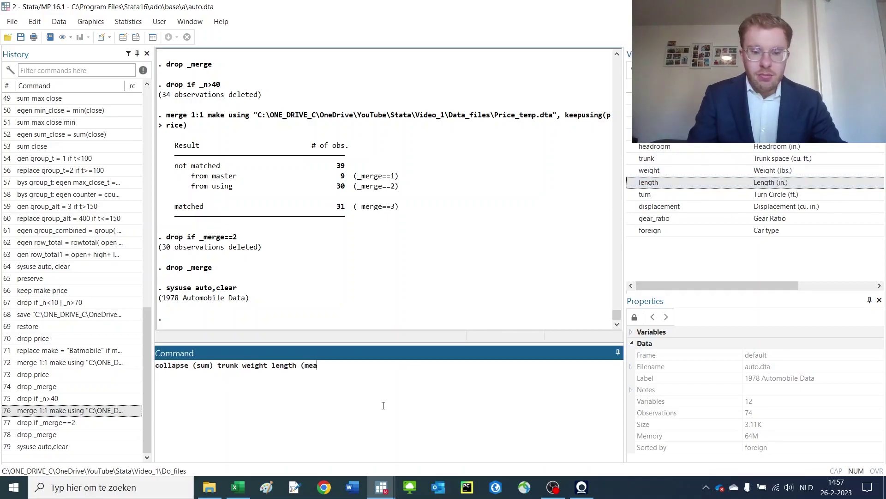
# Complete the command with (mean) rep78 mpg, (first) make, and by(foreign).
pyautogui.click(646, 134)
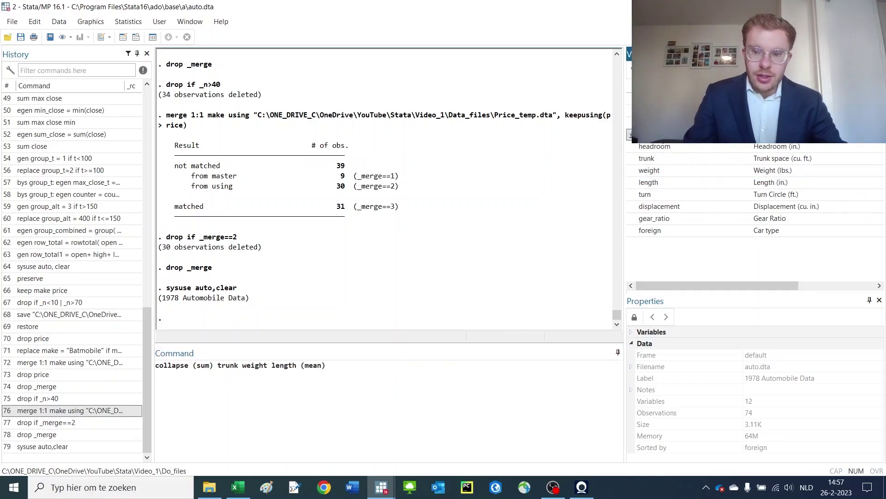
pyautogui.click(647, 122)
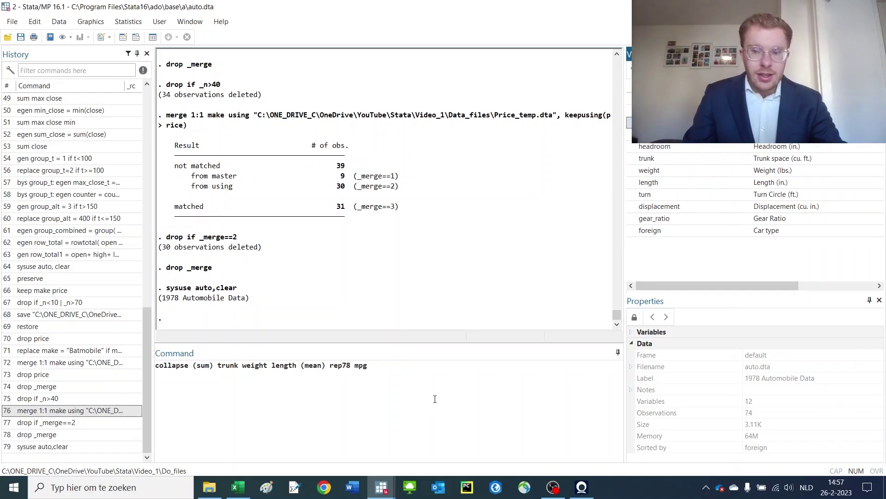
pyautogui.click(445, 387)
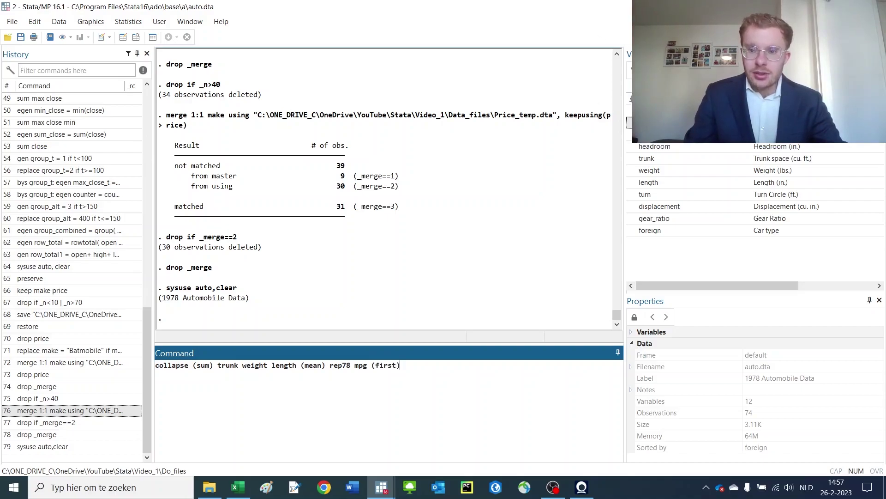
pyautogui.write('(first) make,by(')
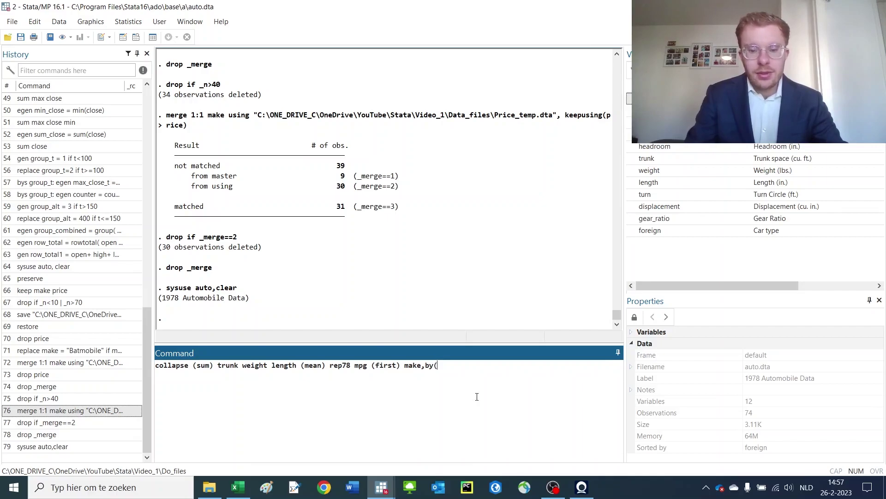
pyautogui.click(666, 231)
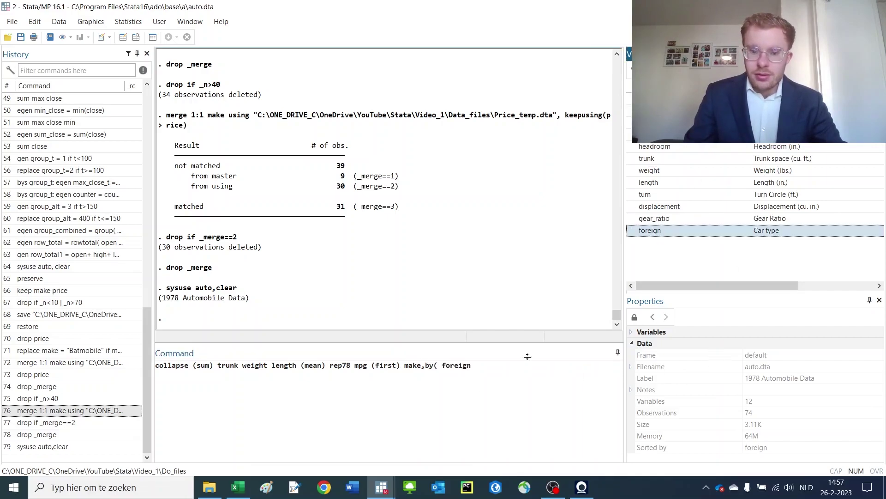
pyautogui.click(503, 386)
pyautogui.write(')')
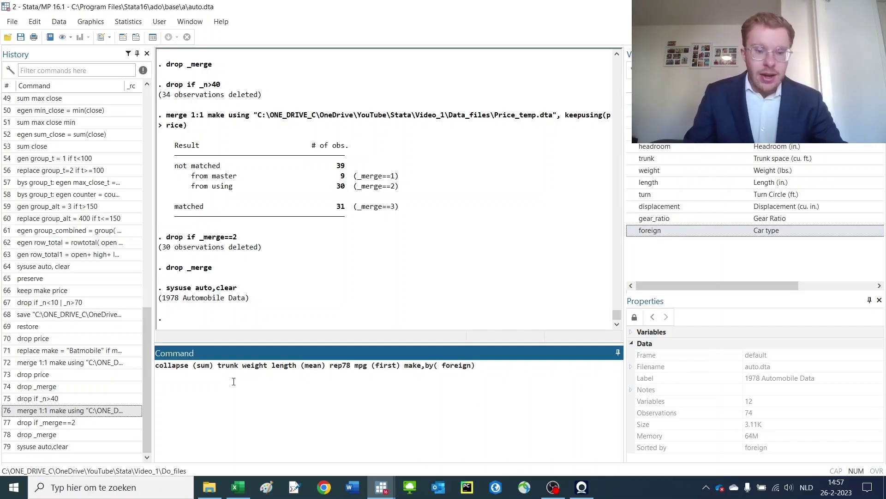
# Highlight collapse, (mean) rep78 mpg, (first) make and sum to explain the command.
pyautogui.tripleClick(187, 366)
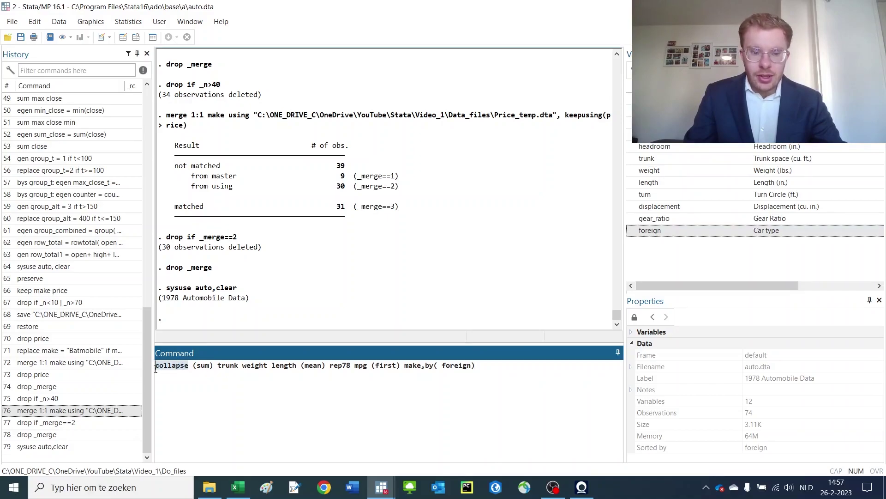
pyautogui.click(199, 365)
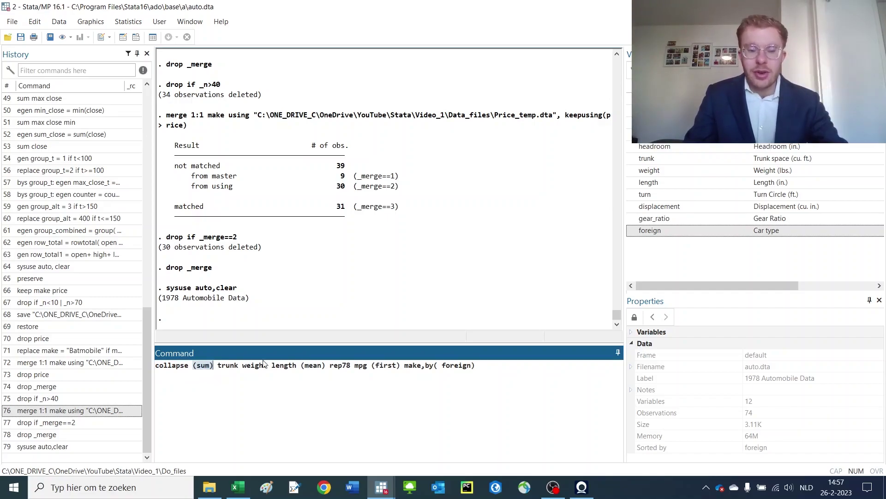
pyautogui.click(303, 368)
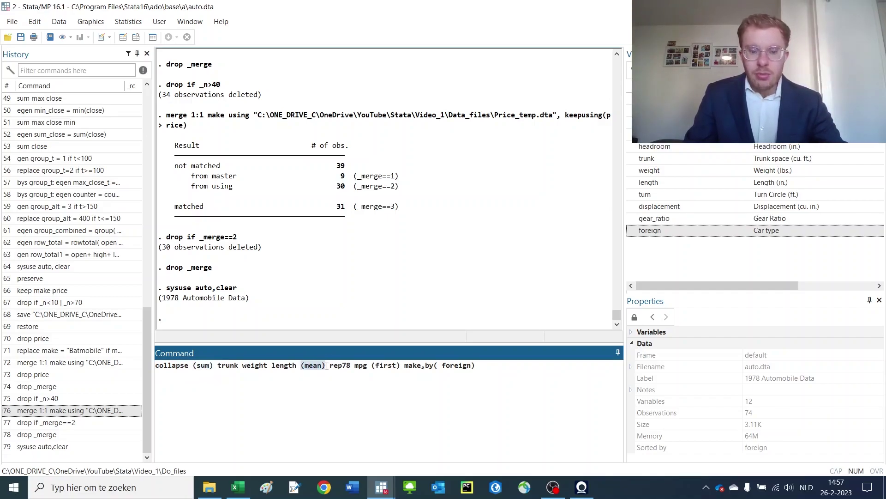
pyautogui.moveTo(331, 368); pyautogui.dragTo(370, 367)
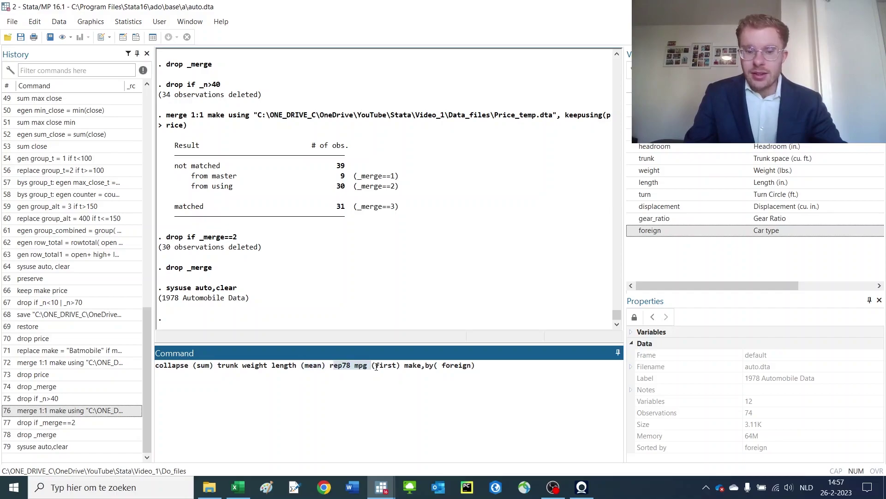
pyautogui.click(397, 365)
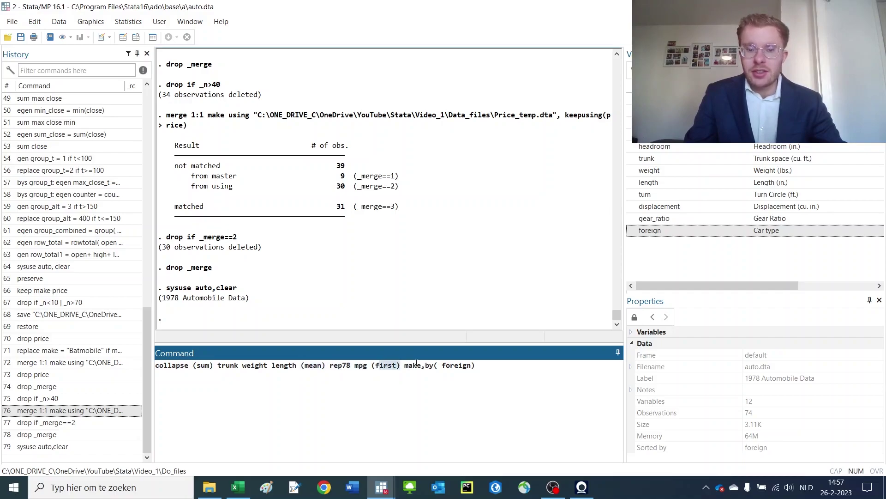
pyautogui.moveTo(417, 364); pyautogui.dragTo(408, 365)
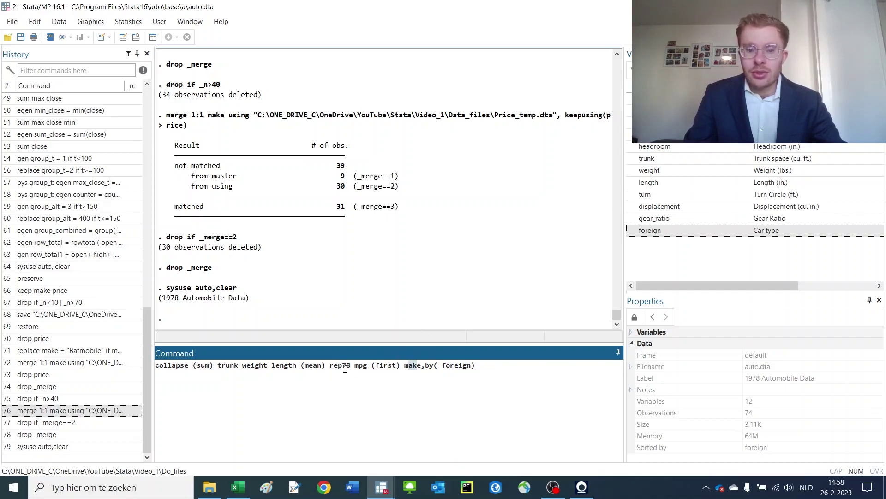
pyautogui.doubleClick(307, 365)
pyautogui.doubleClick(203, 365)
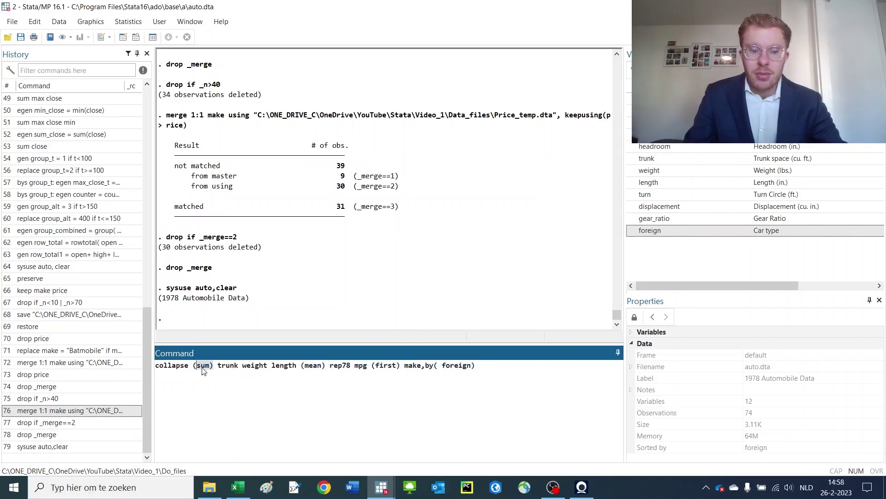
# Move trunk from the summed variables into by(foreign trunk) and run the collapse.
pyautogui.click(441, 365)
pyautogui.press('BackSpace')
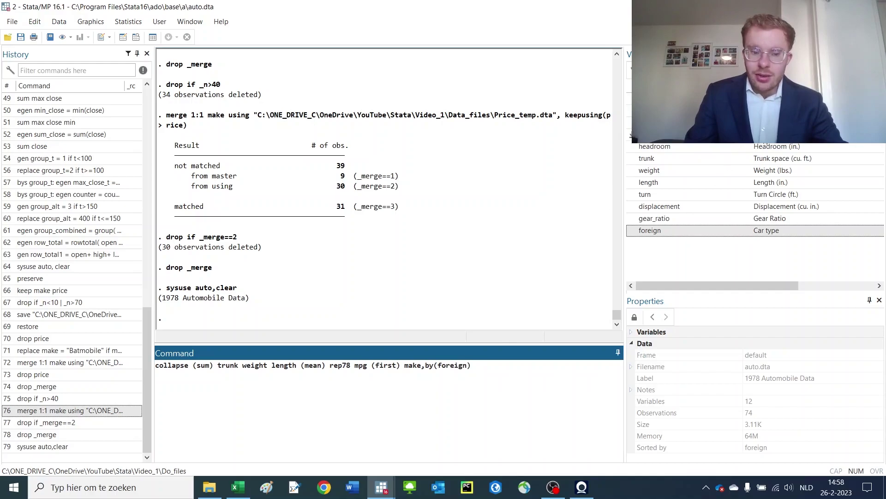
pyautogui.click(663, 198)
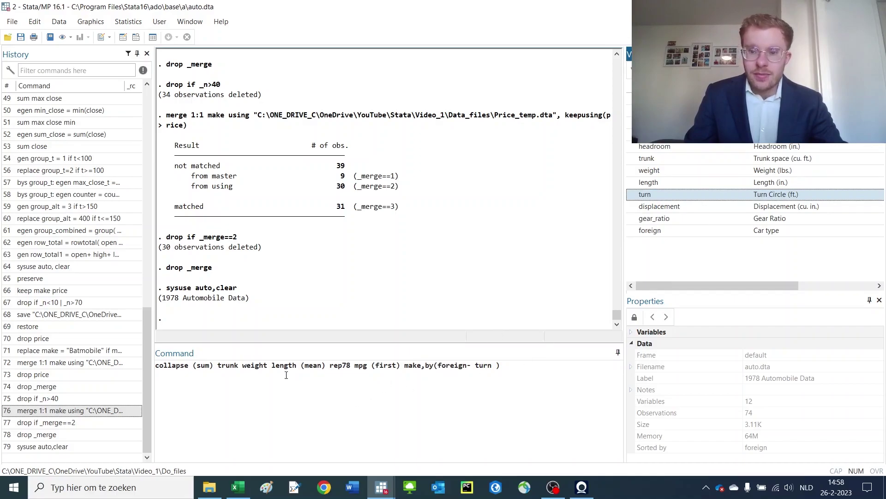
pyautogui.doubleClick(228, 365)
pyautogui.press('Delete')
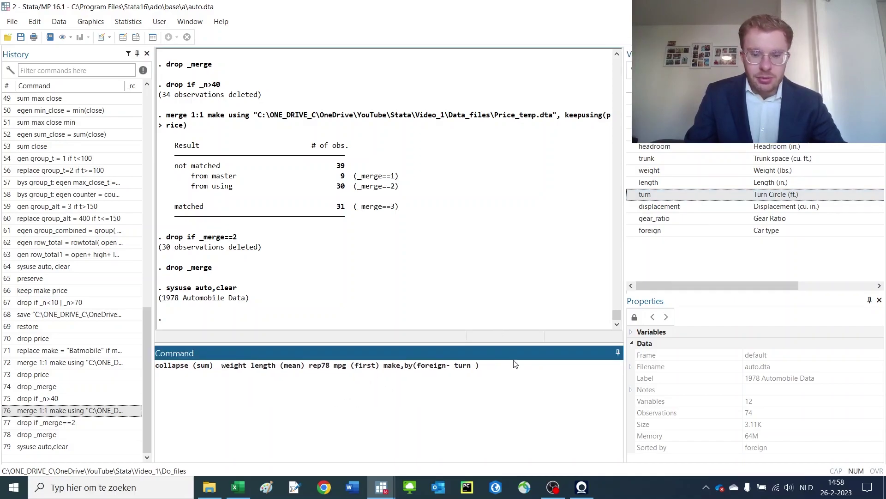
pyautogui.doubleClick(460, 366)
pyautogui.press('Delete')
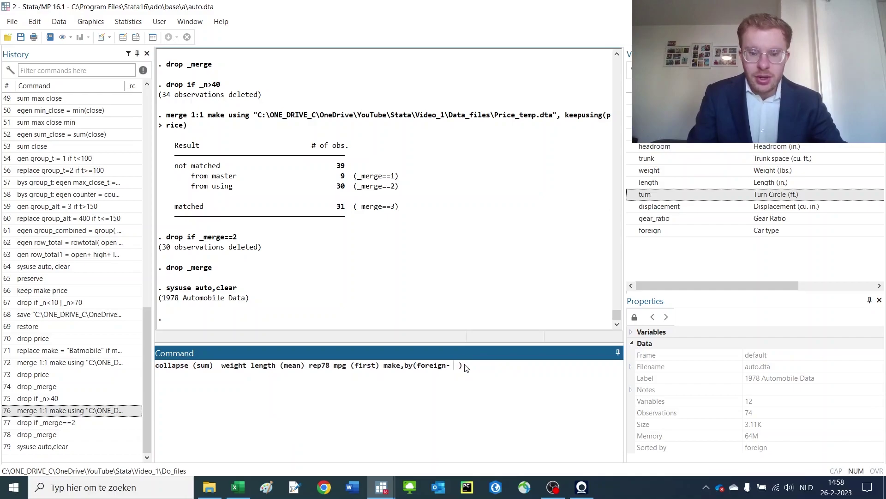
pyautogui.write('trunk')
pyautogui.press('Return')
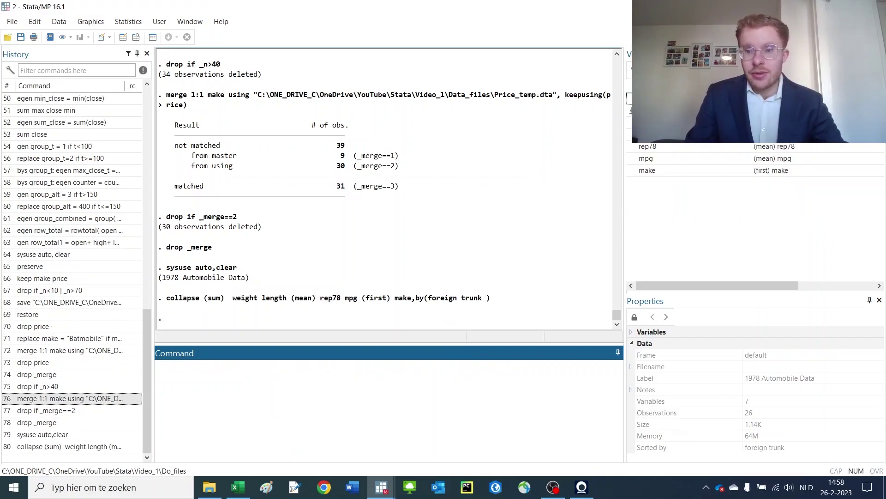
pyautogui.click(136, 38)
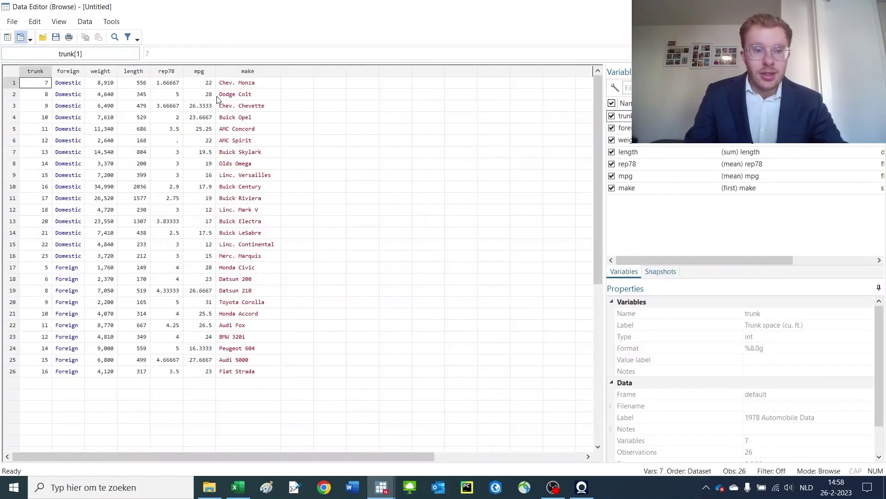
pyautogui.click(254, 87)
pyautogui.moveTo(56, 93); pyautogui.dragTo(42, 130)
pyautogui.click(190, 110)
pyautogui.moveTo(103, 84); pyautogui.dragTo(168, 231)
pyautogui.moveTo(103, 244); pyautogui.dragTo(200, 367)
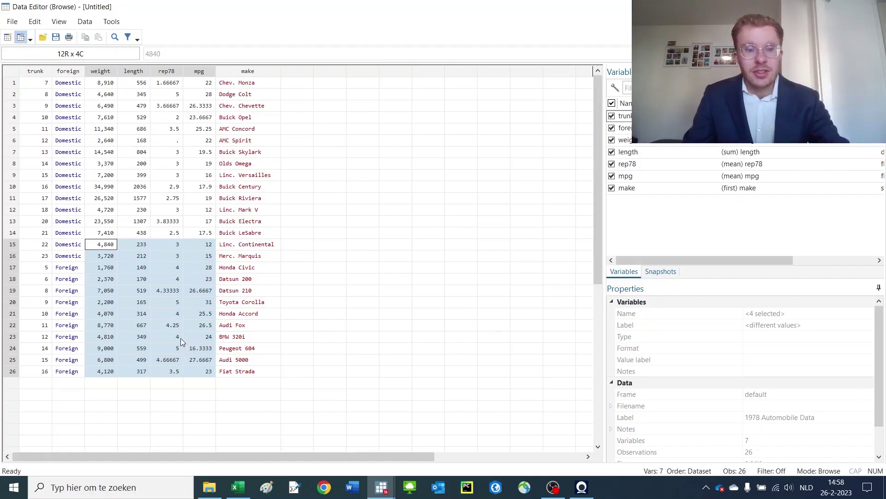
pyautogui.moveTo(249, 140); pyautogui.dragTo(211, 238)
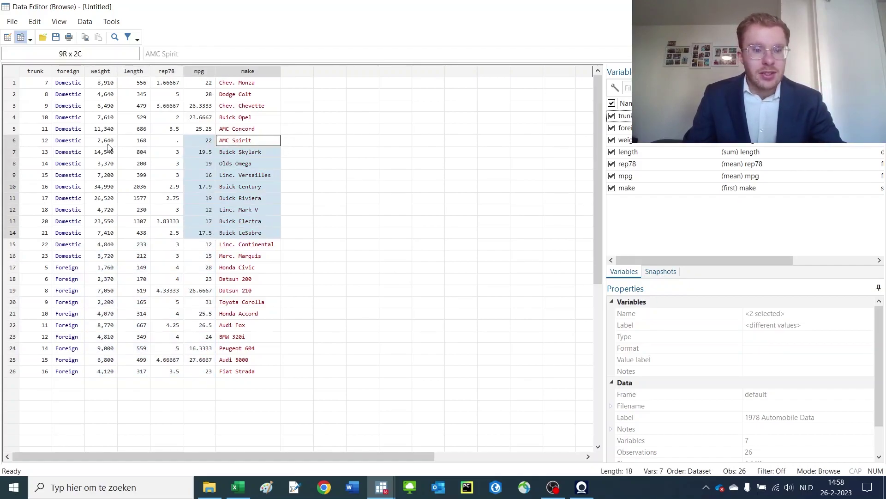
pyautogui.moveTo(109, 143); pyautogui.dragTo(194, 274)
pyautogui.moveTo(102, 268); pyautogui.dragTo(211, 371)
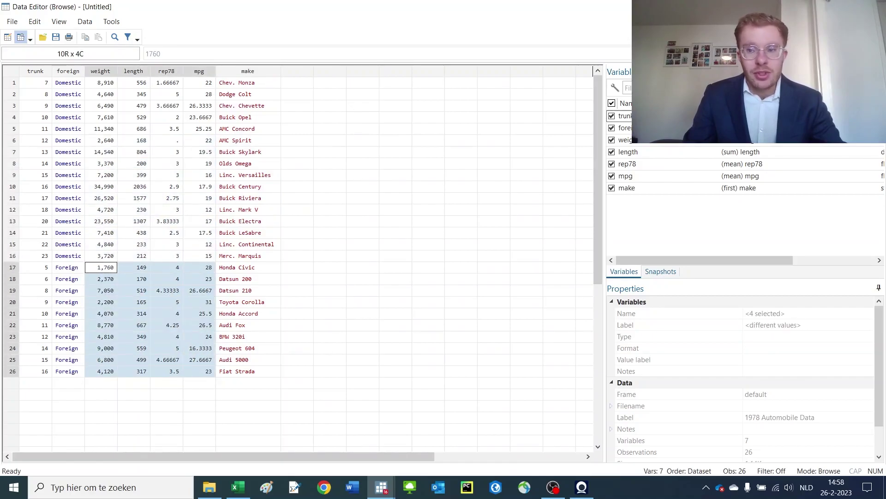
# Recall the previous collapse command and remove trunk from its grouping list.
pyautogui.hotkey('alt', 'Tab')
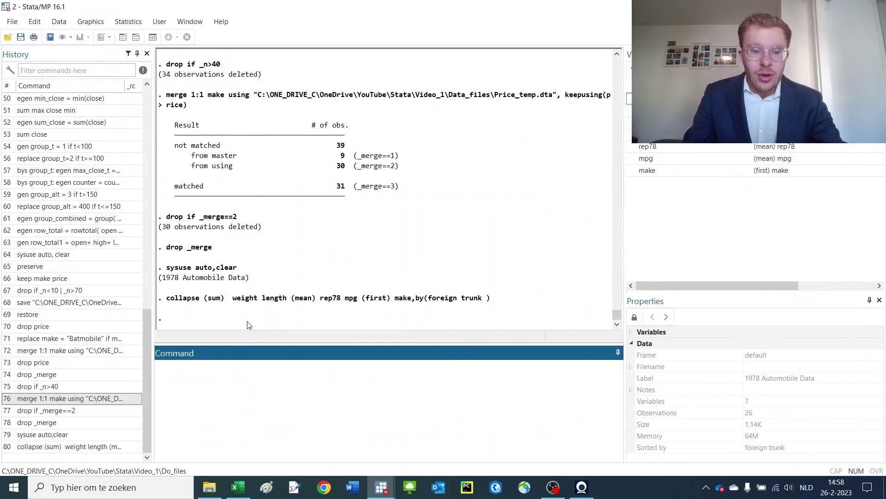
pyautogui.click(107, 446)
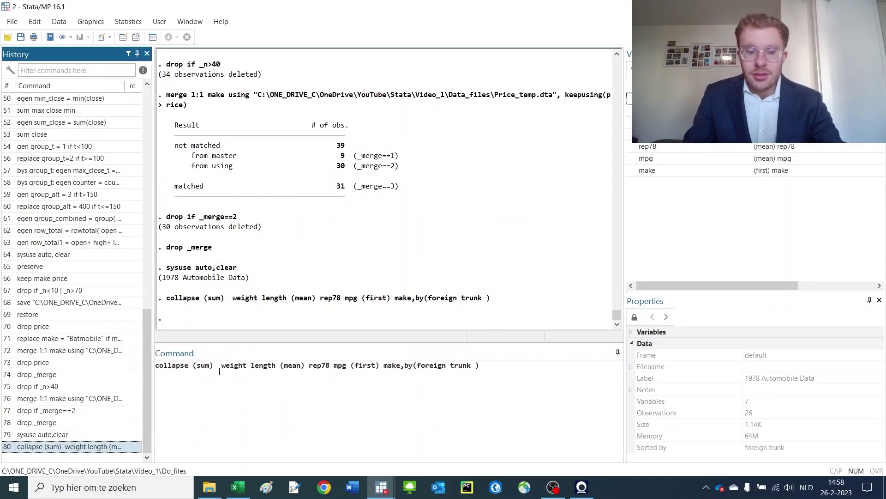
pyautogui.doubleClick(460, 366)
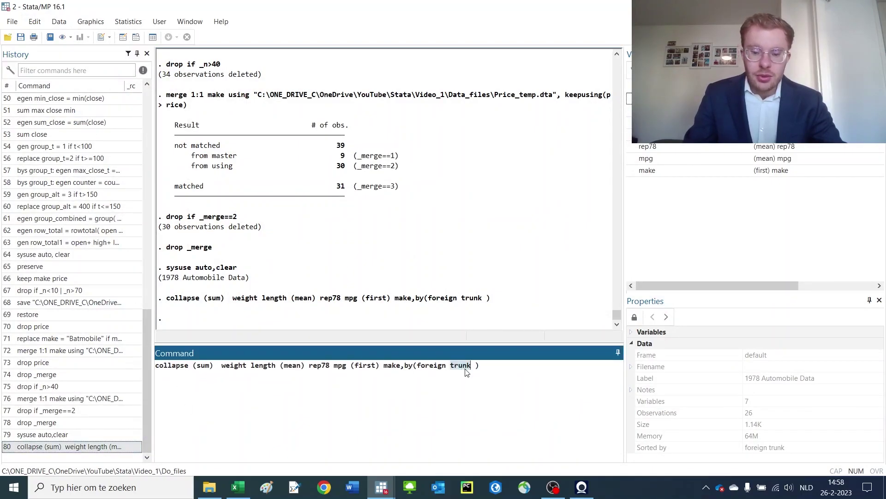
pyautogui.press('BackSpace')
pyautogui.press('BackSpace')
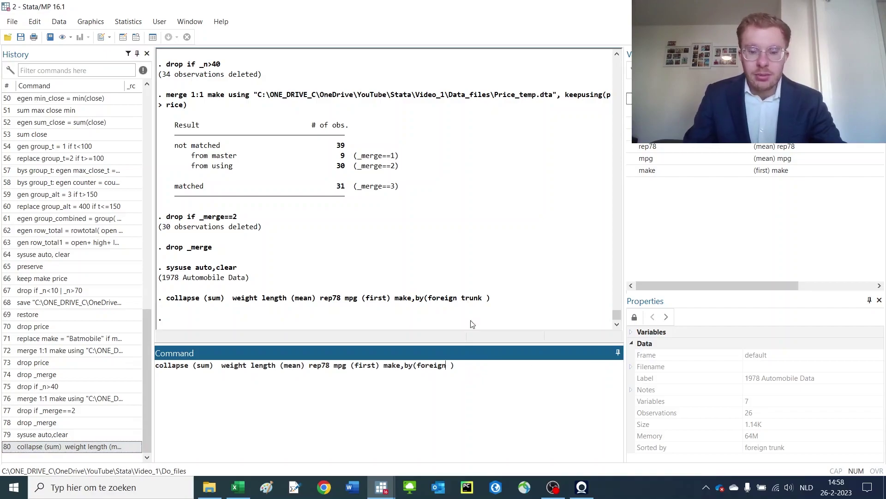
pyautogui.moveTo(376, 365); pyautogui.dragTo(353, 366)
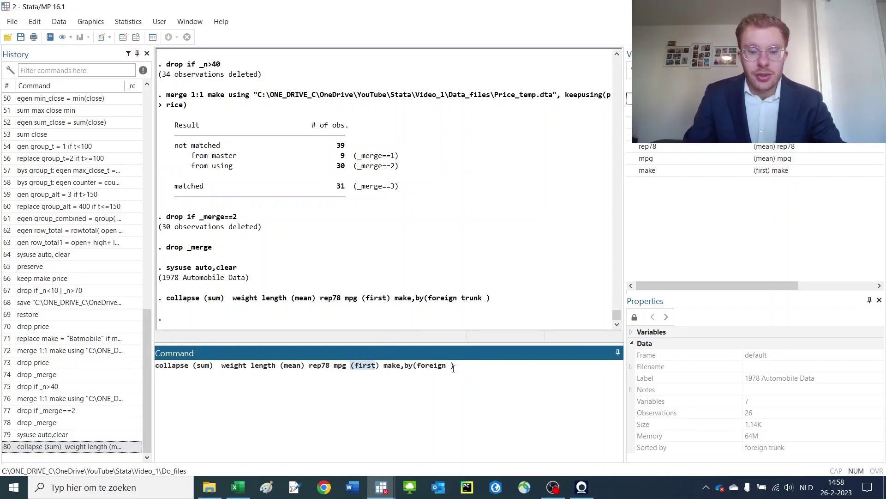
# Replace the command line with help collapse and run it.
pyautogui.hotkey('ctrl', 'a')
pyautogui.write('help')
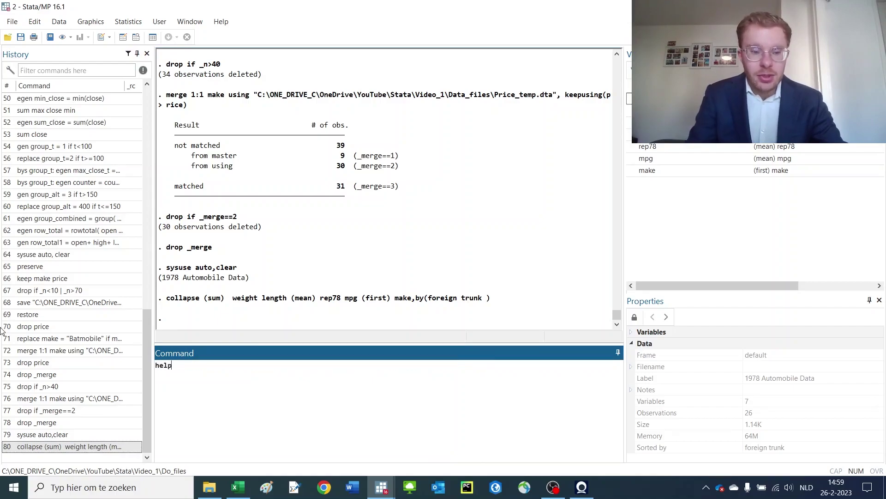
pyautogui.write(' collapse')
pyautogui.press('Return')
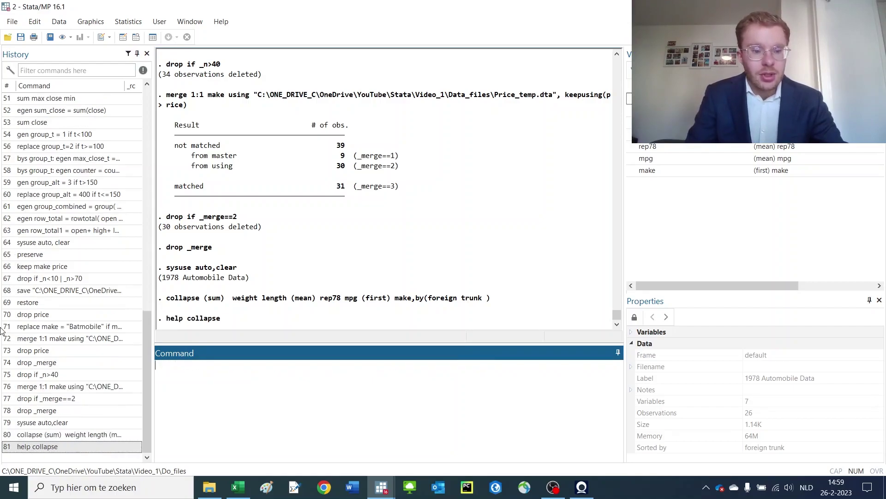
# Highlight the list of available statistics in the collapse help, then close the Viewer.
pyautogui.scroll(-3, 153, 207)
pyautogui.scroll(-1, 149, 219)
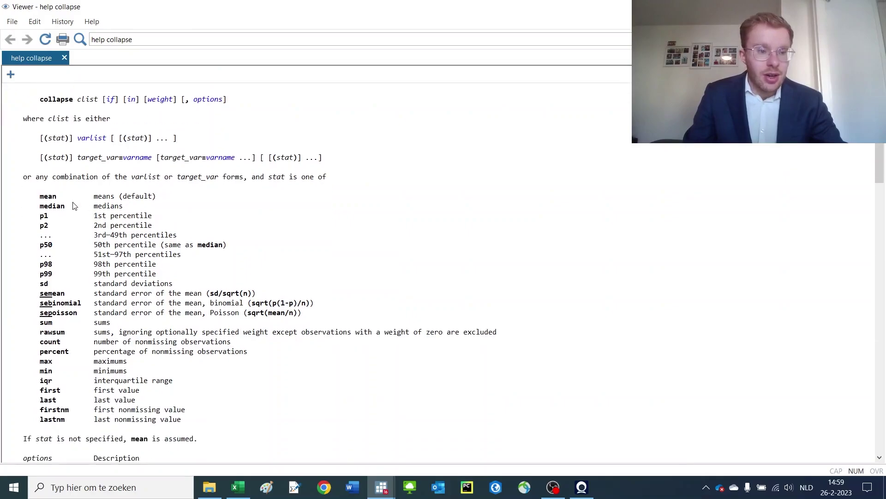
pyautogui.moveTo(42, 205); pyautogui.dragTo(240, 418)
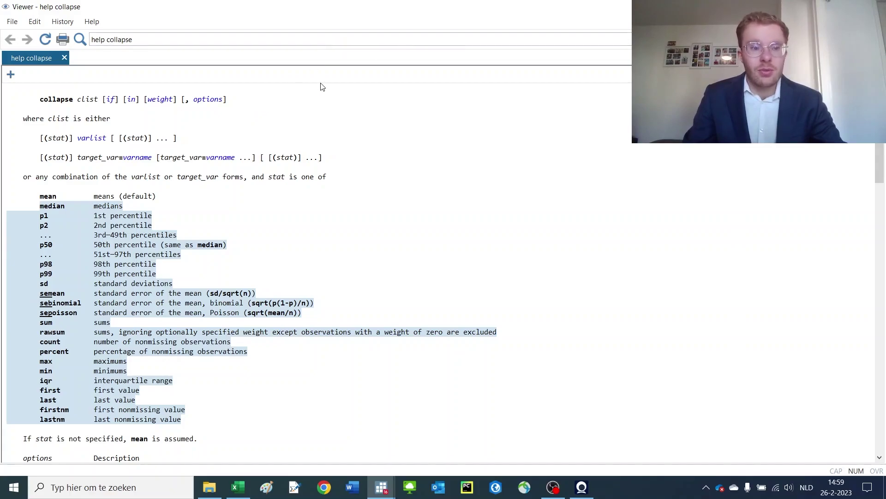
pyautogui.hotkey('alt', 'F4')
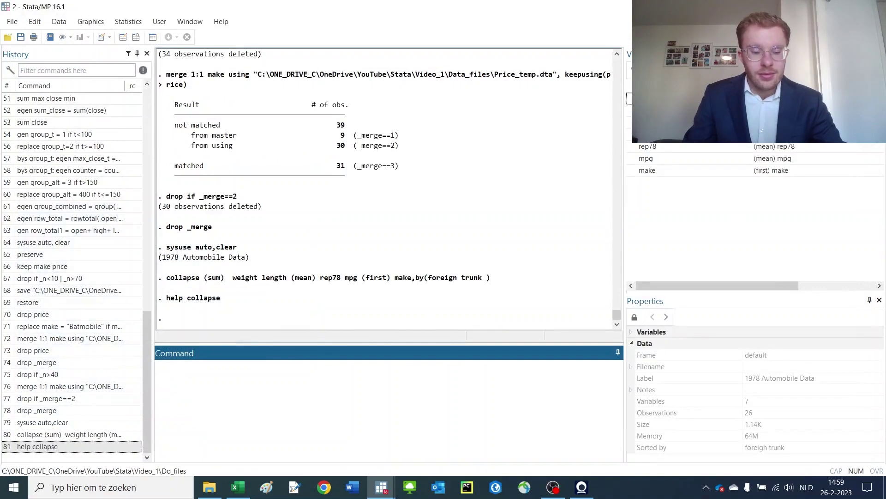